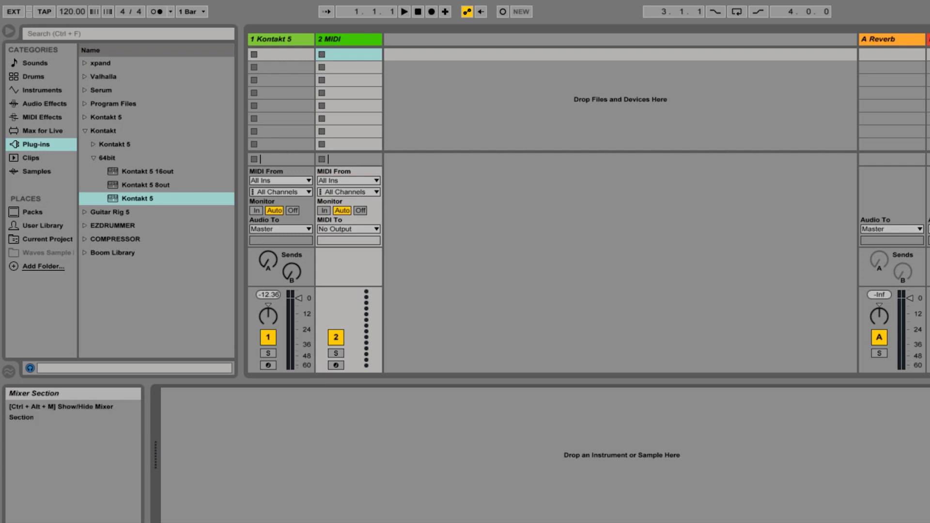
Step: Minimize Ableton Live to bring the Alesis VI61 Editor into view
left_click(489, 500)
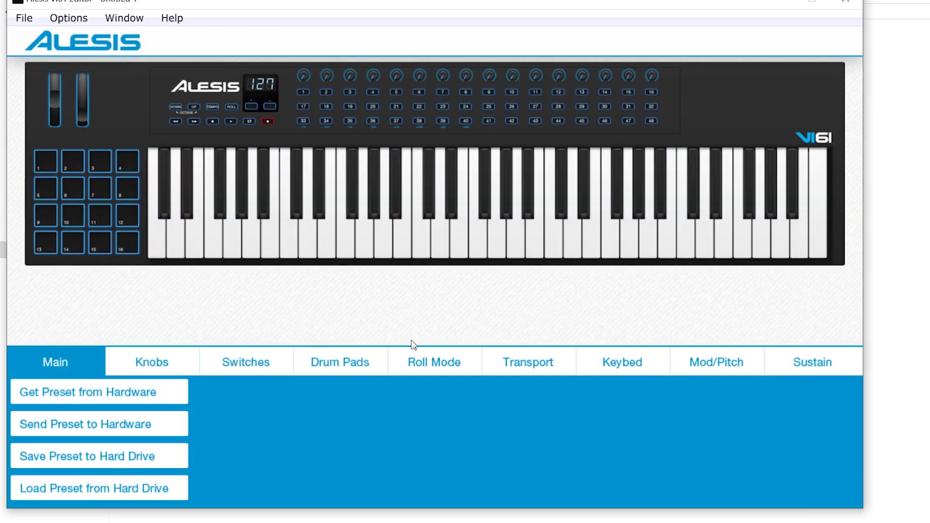
Step: In Device Setup, choose MIDIIN2 (VI61) as input and MIDIOUT2 (VI61) as output, and apply
left_click_drag(686, 3, 761, 0)
left_click(130, 13)
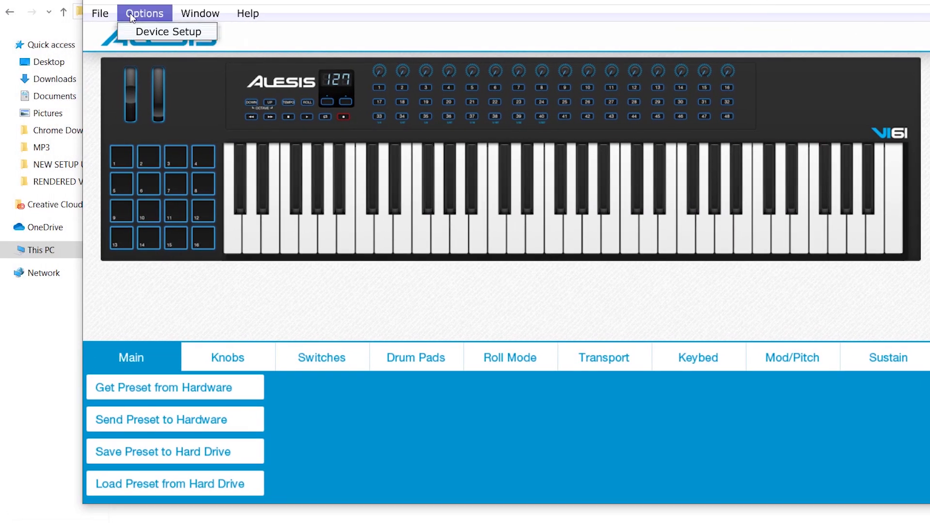
left_click(148, 30)
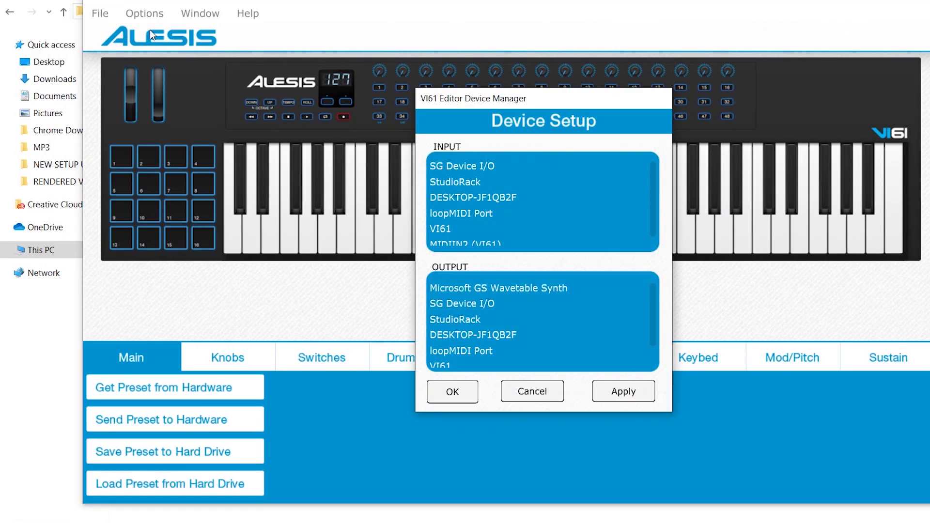
left_click(458, 242)
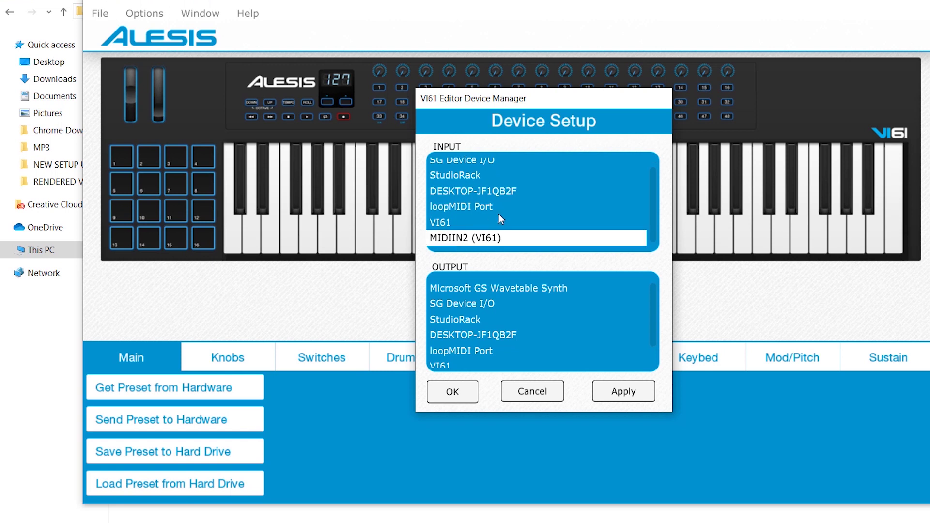
left_click(457, 352)
scroll(470, 334, "down", 1)
left_click(461, 360)
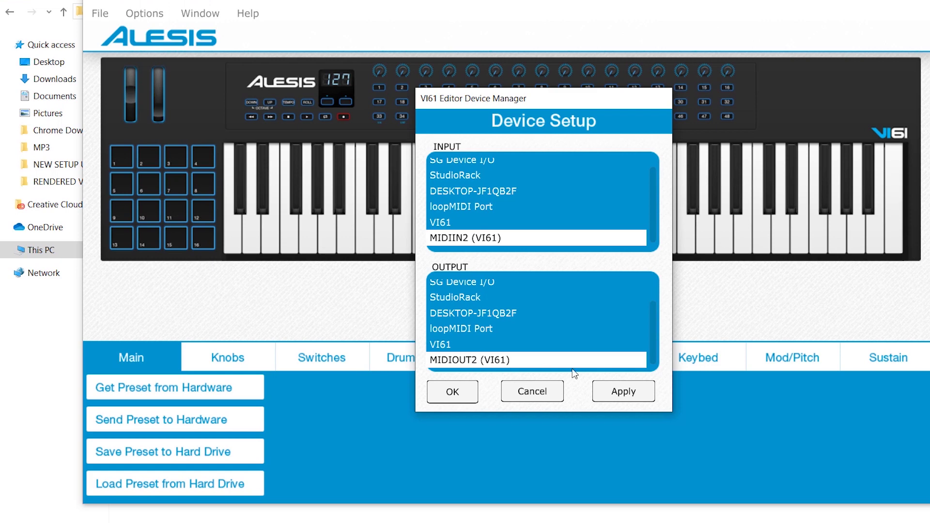
left_click(613, 391)
Step: Close Device Setup and get the preset from keyboard slot 15
left_click(451, 394)
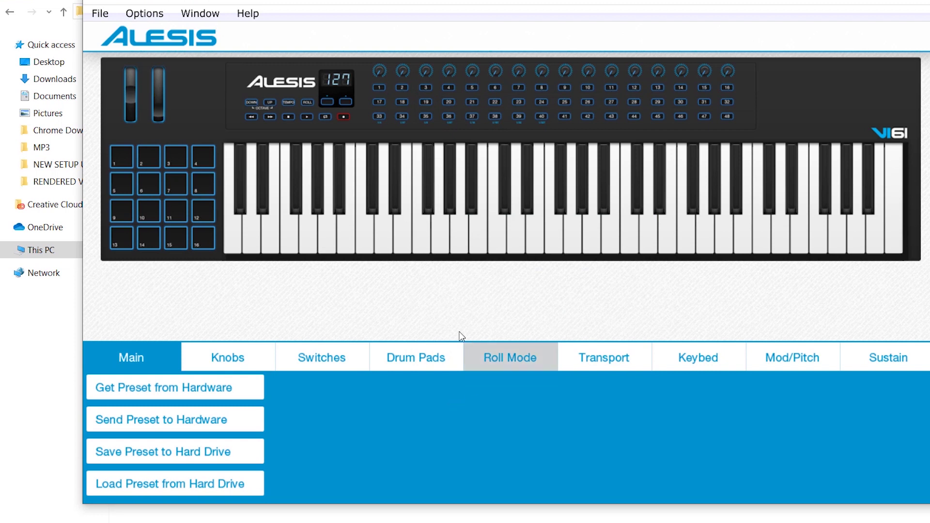
left_click(136, 391)
left_click(600, 251)
left_click(582, 441)
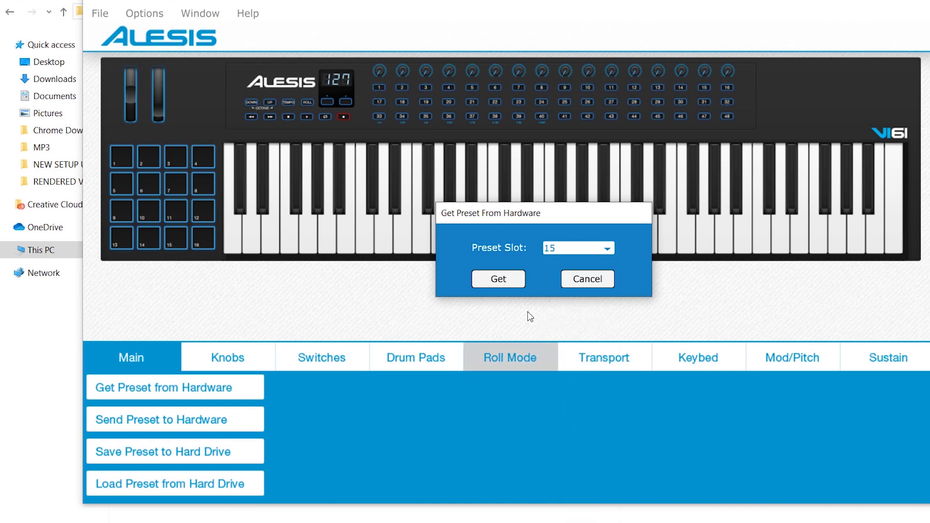
left_click(499, 280)
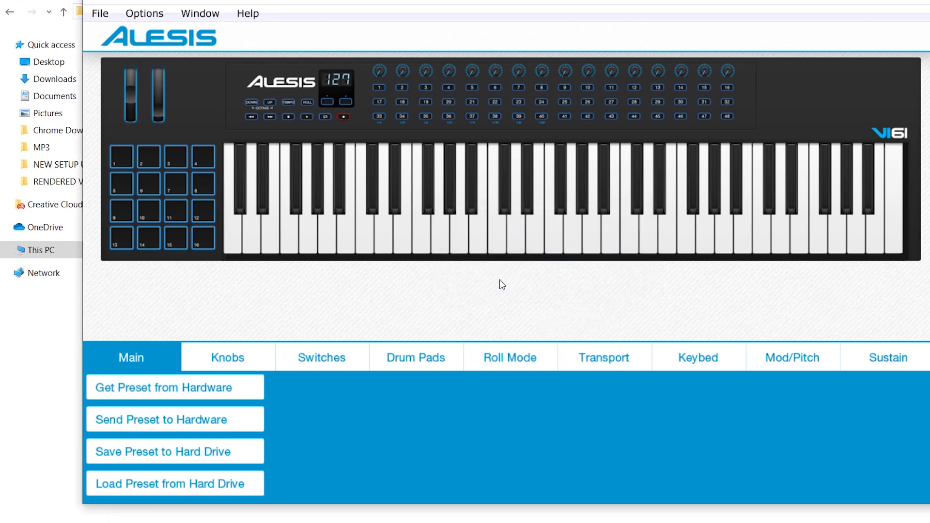
Step: Review the Drum Pads, Roll Mode, Transport, Keybed, Mod/Pitch and Sustain tabs, then return to Main
left_click(427, 357)
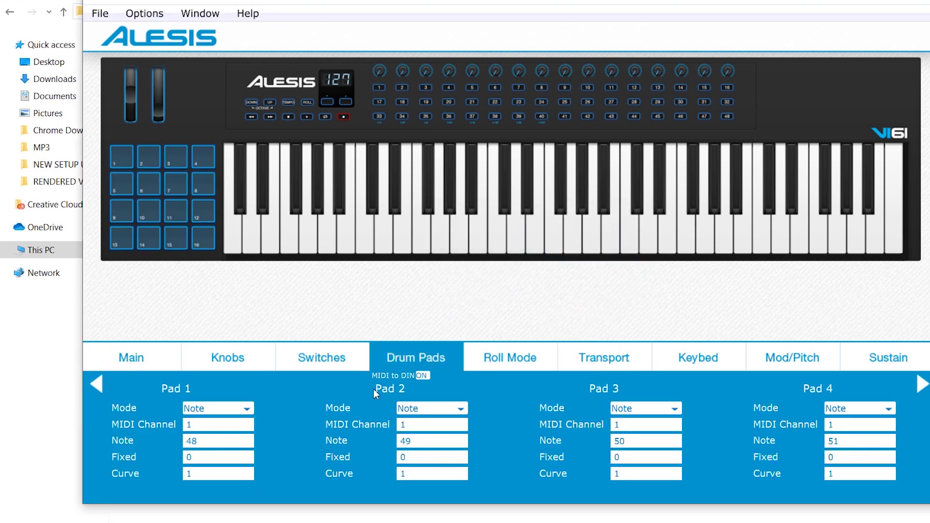
left_click(533, 359)
left_click(596, 356)
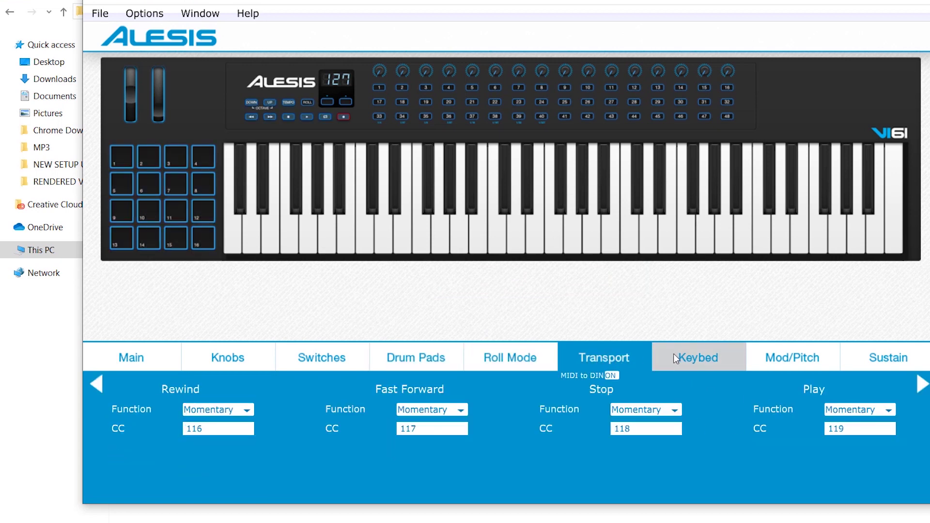
left_click(679, 359)
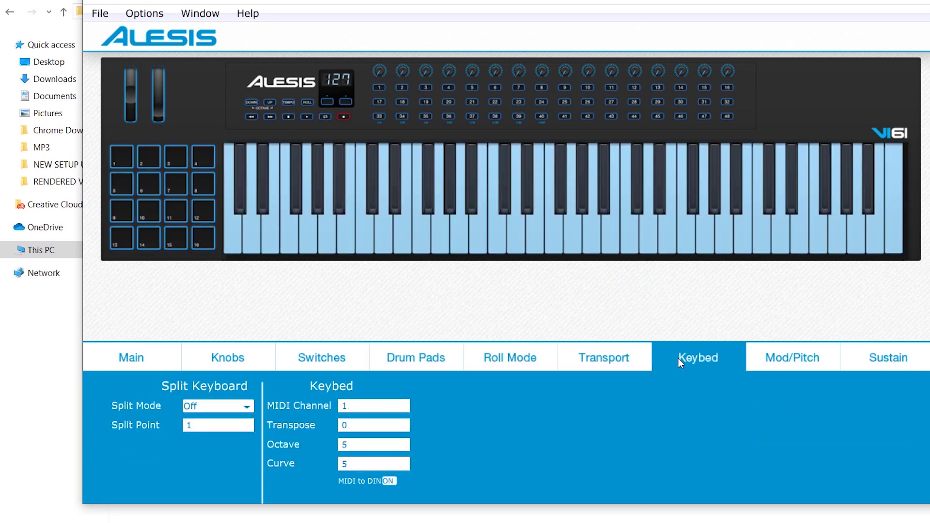
left_click(766, 360)
left_click(857, 359)
left_click(133, 360)
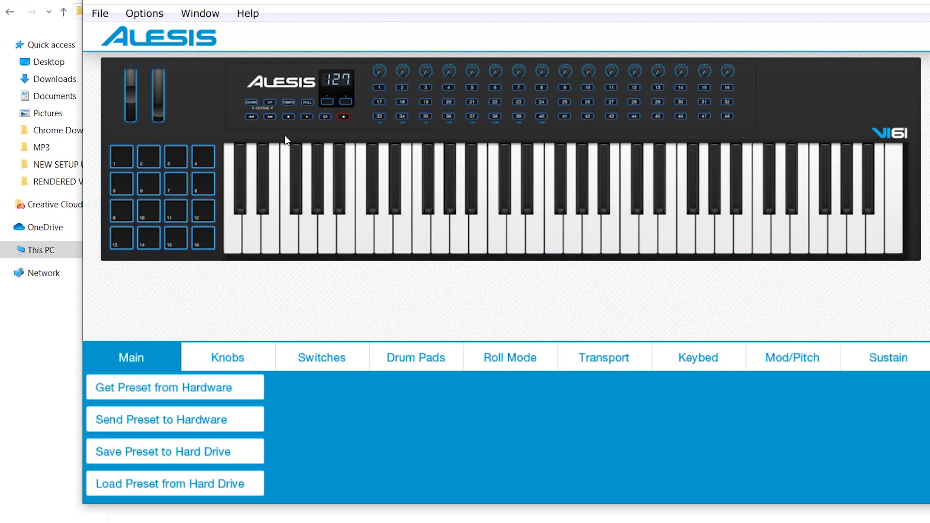
Step: View the Drum Pads tab showing Pads 1–4 on channel 1, then return to Main
left_click(405, 359)
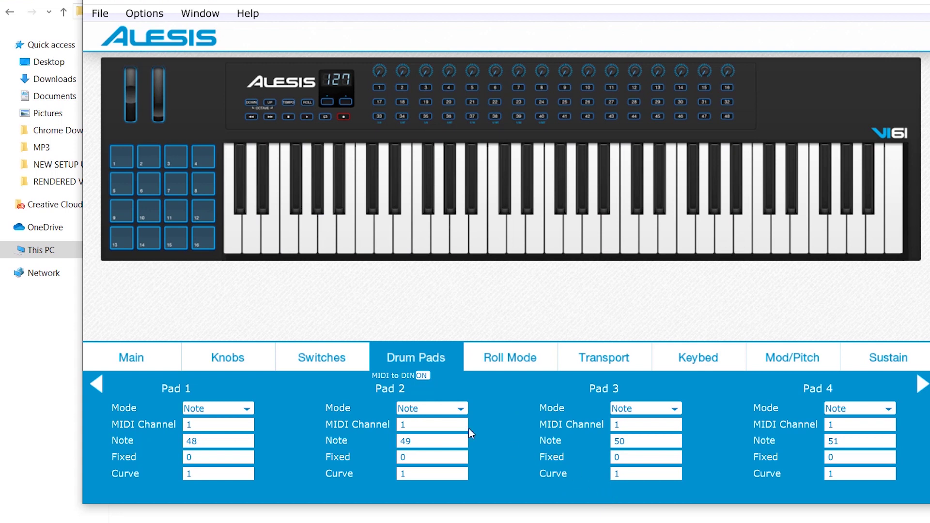
left_click(138, 364)
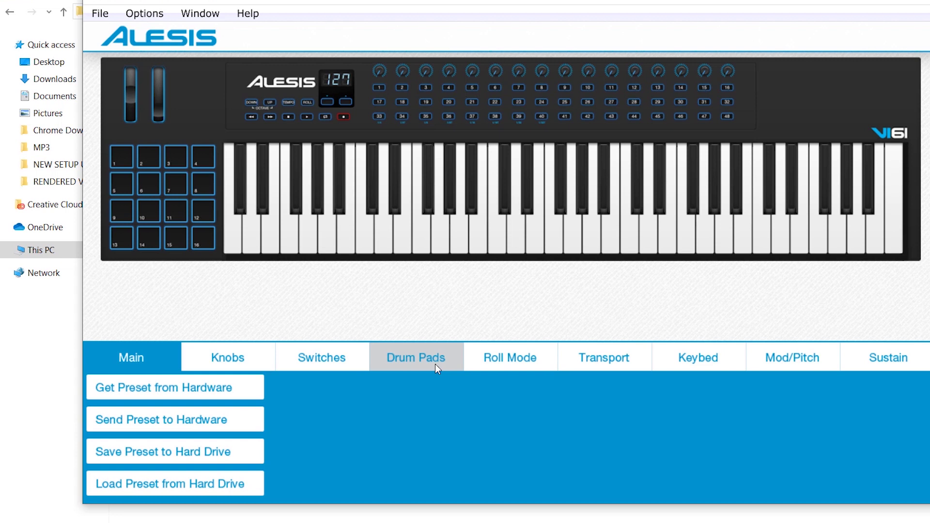
Step: Set the MIDI channel of Pads 1–4 to 2
left_click(435, 364)
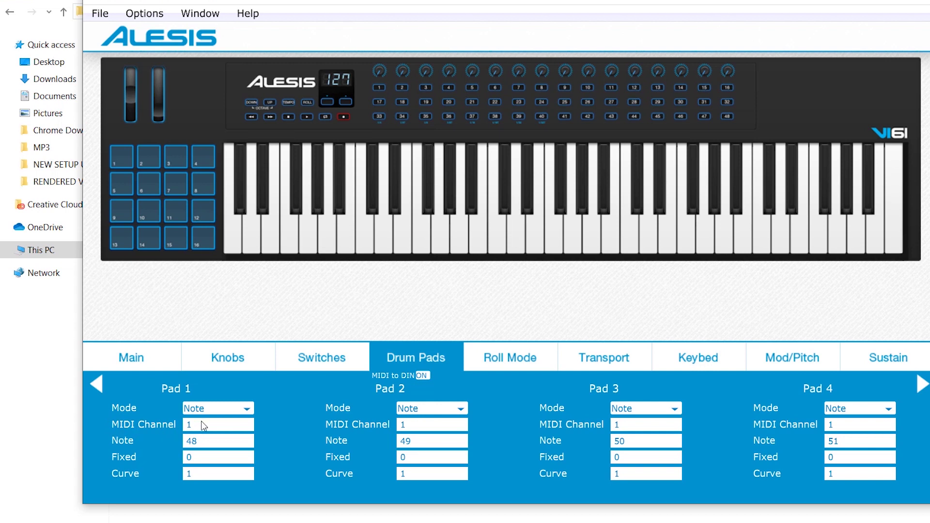
double_click(190, 425)
type("2")
double_click(405, 425)
type("21")
key("BackSpace")
left_click(640, 424)
key("BackSpace")
type("2")
double_click(869, 425)
type("2")
Step: Page to Pads 5–8 and set their MIDI channels to 2
left_click(923, 384)
double_click(870, 422)
type("2")
double_click(677, 429)
type("2")
double_click(459, 427)
type("2")
left_click(222, 424)
Step: Page to Pads 9–12 and set their MIDI channels to 2
left_click(922, 384)
double_click(869, 428)
type("12")
double_click(851, 428)
type("2")
left_click(678, 427)
key("BackSpace")
type("2")
double_click(452, 428)
type("2")
double_click(219, 426)
type("2")
Step: Page to Pads 13–16 and set their MIDI channels to 2
left_click(923, 385)
double_click(851, 428)
type("2")
double_click(638, 429)
type("2")
left_click(413, 424)
type("2")
double_click(225, 426)
type("2")
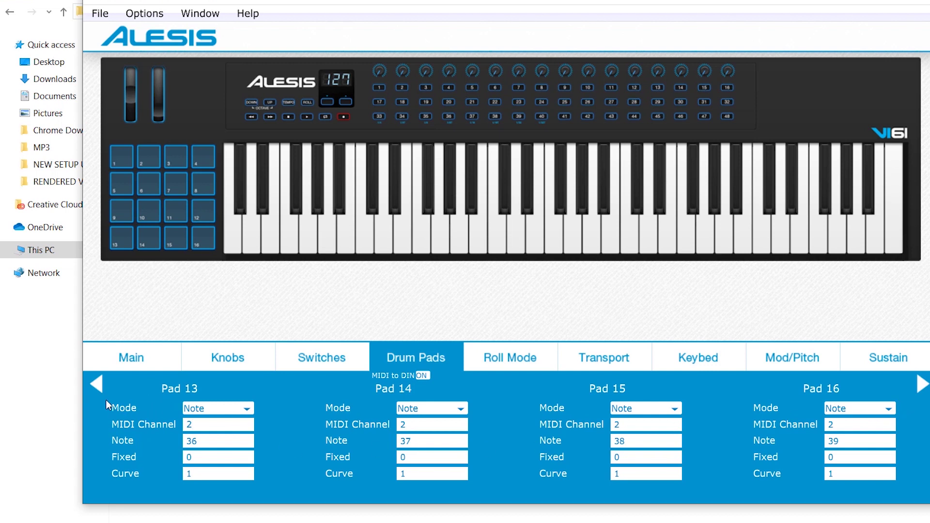
Step: Page back to Pads 1–4 and save the preset to the Desktop as DRUMPAD CHANNEL 2
triple_click(100, 387)
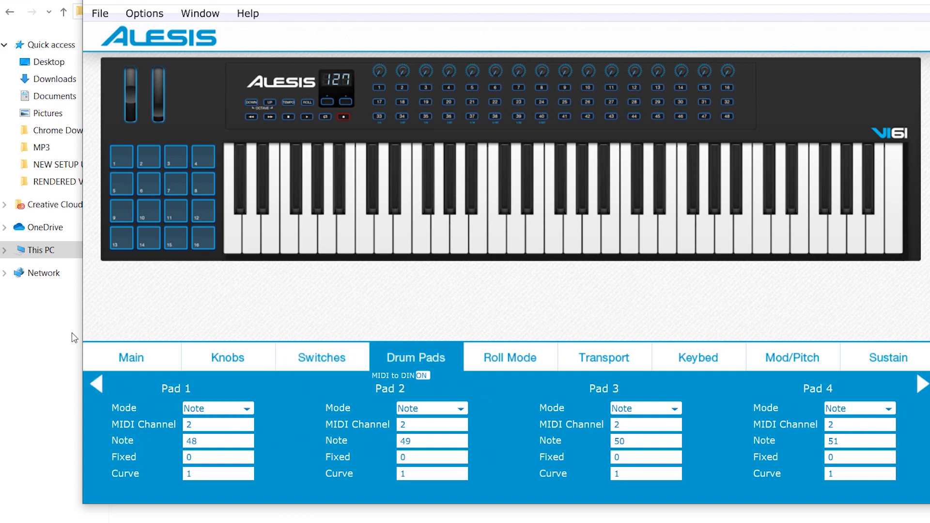
left_click(100, 13)
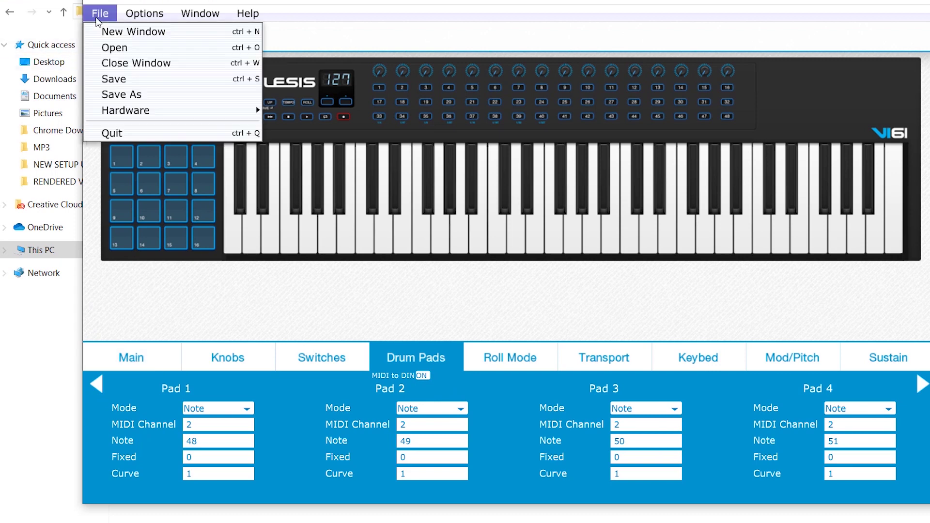
left_click(134, 82)
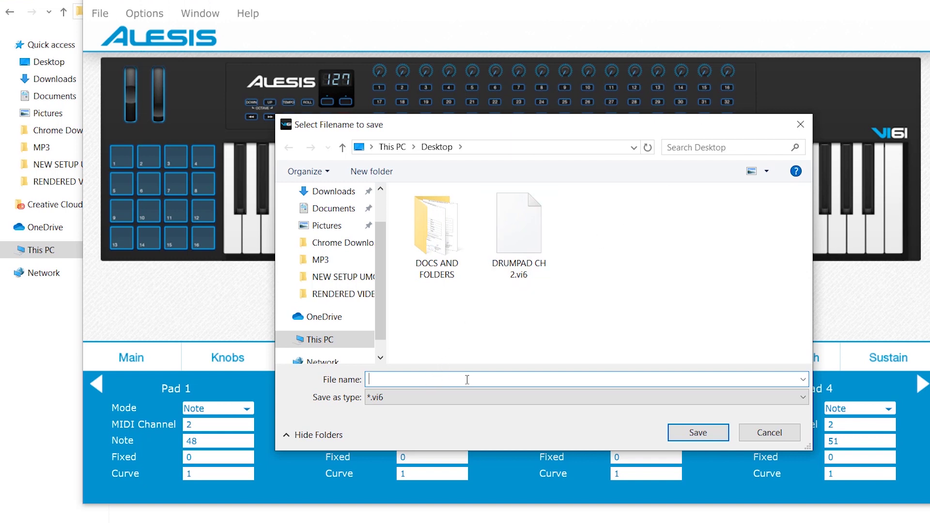
type("DR")
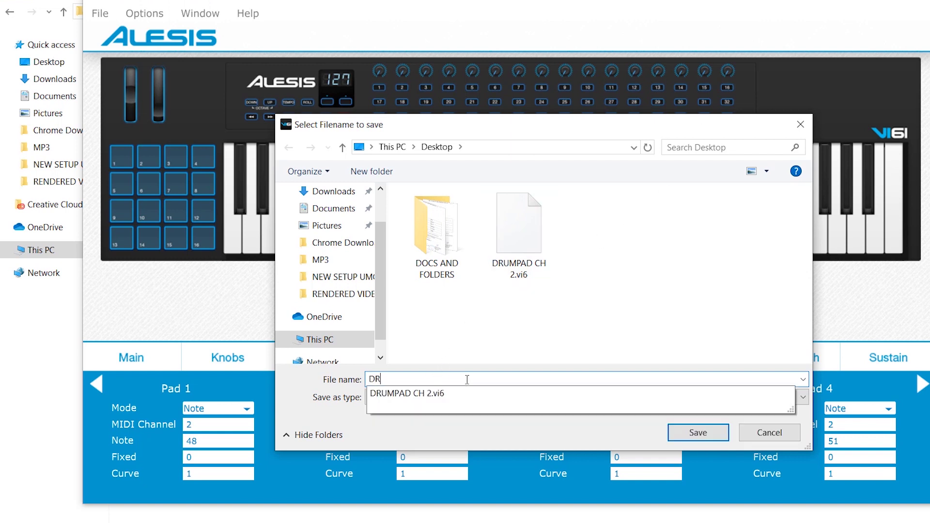
type("UMPAD CHANNEL 2")
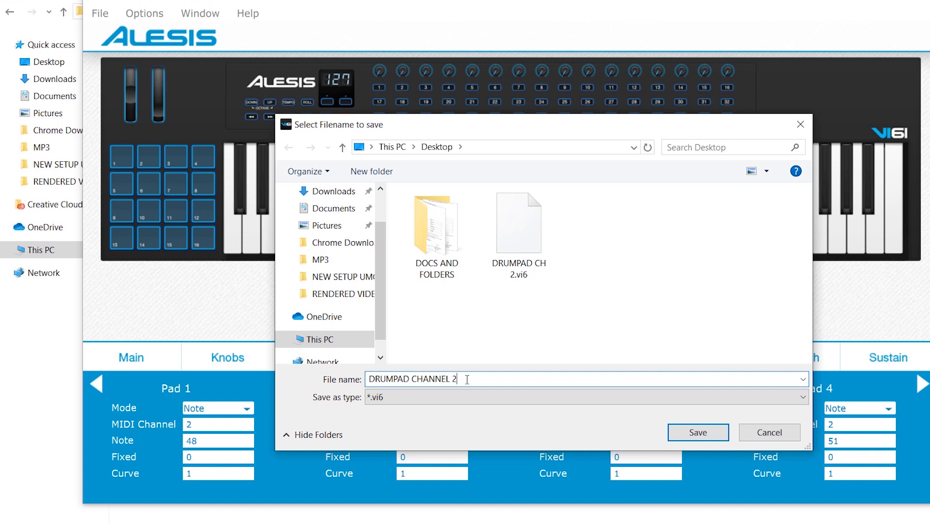
left_click(698, 433)
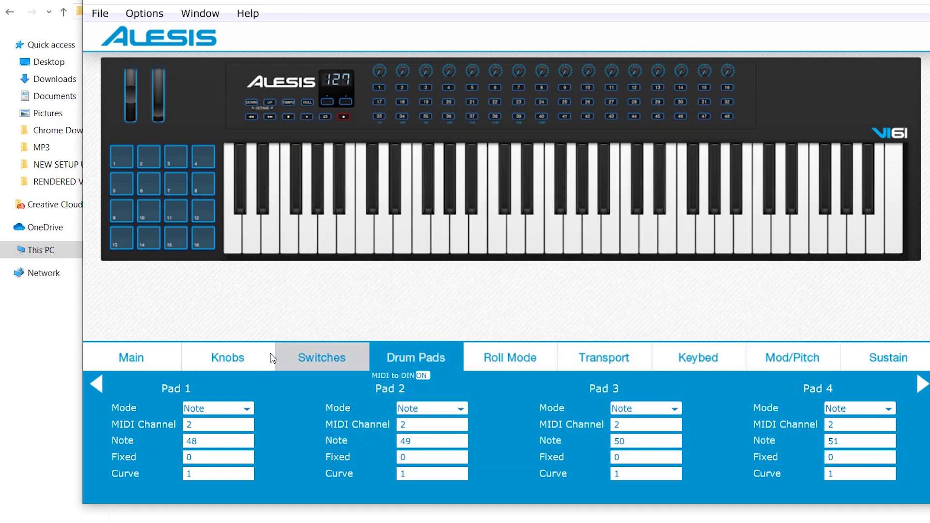
Step: Load DRUMPAD CHANNEL 2.vi6 from the hard drive back into the editor
left_click(140, 358)
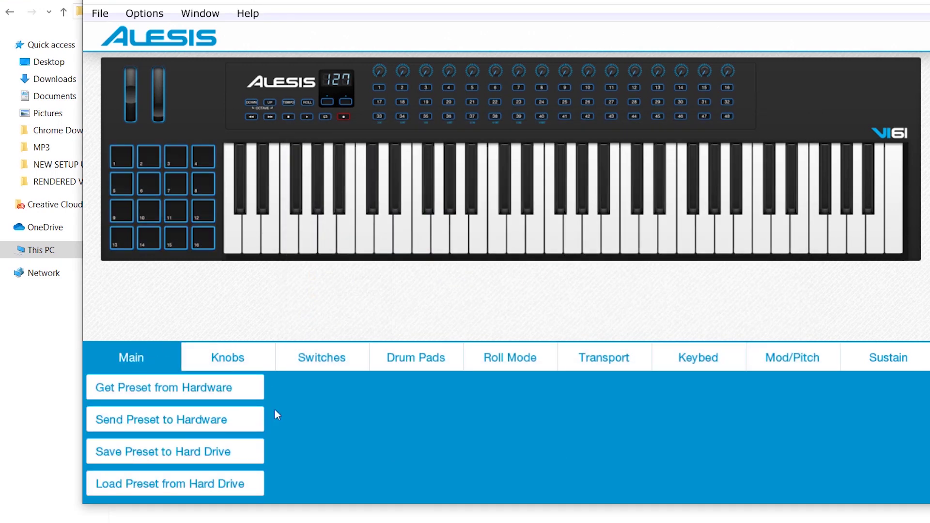
left_click(137, 425)
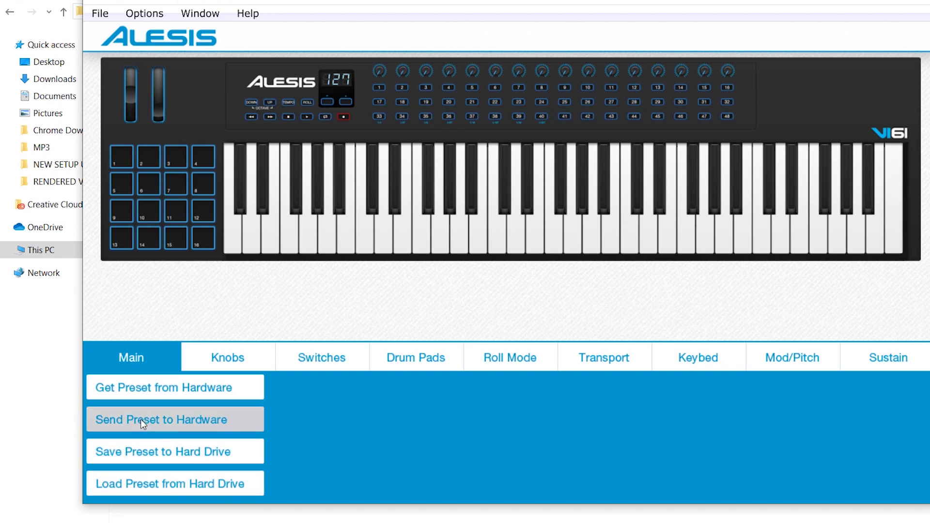
left_click(164, 486)
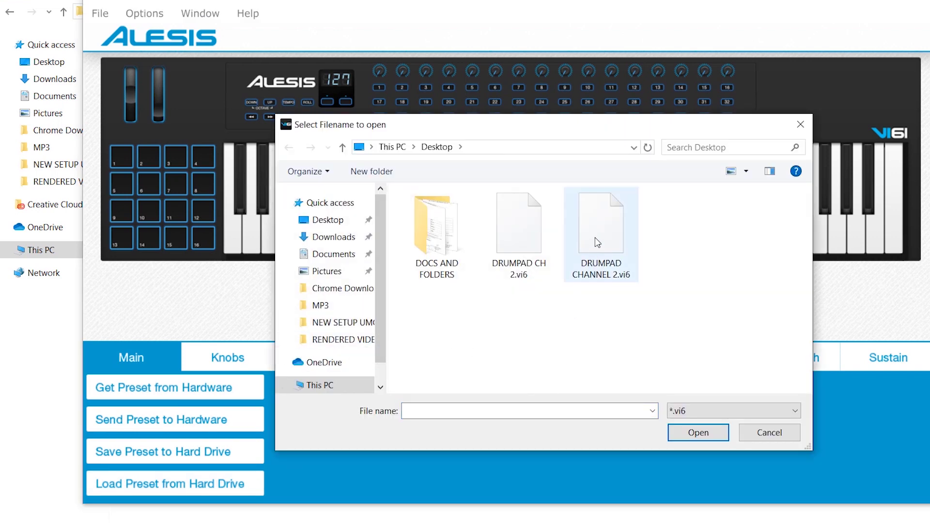
double_click(596, 238)
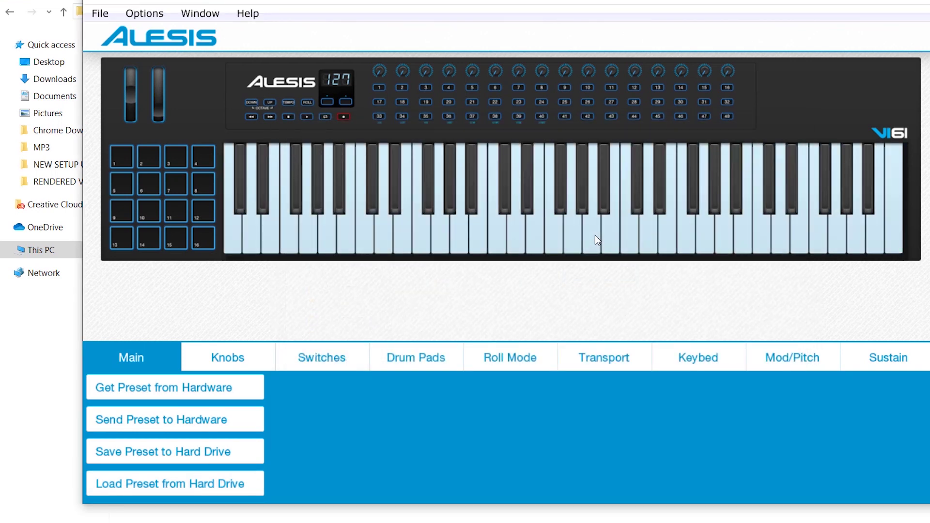
Step: Send the channel-2 preset to keyboard preset slot 2
left_click(180, 420)
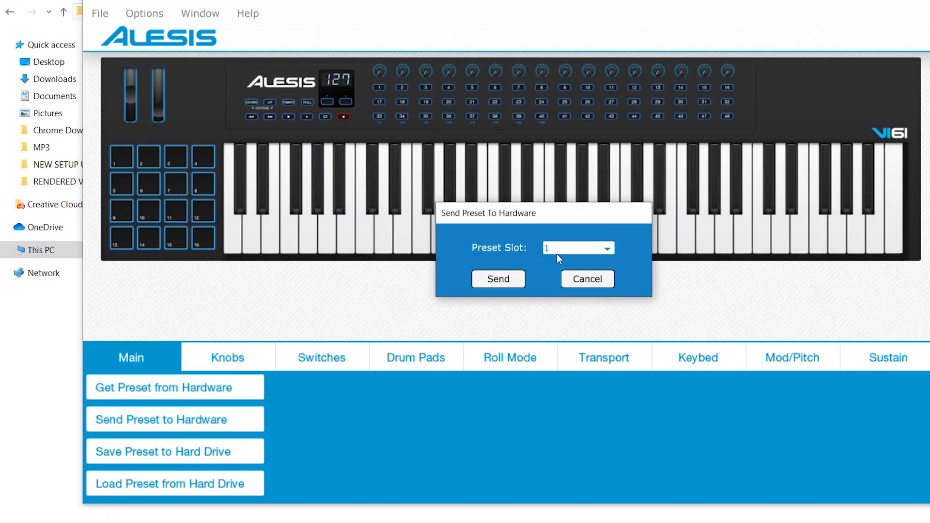
left_click(571, 251)
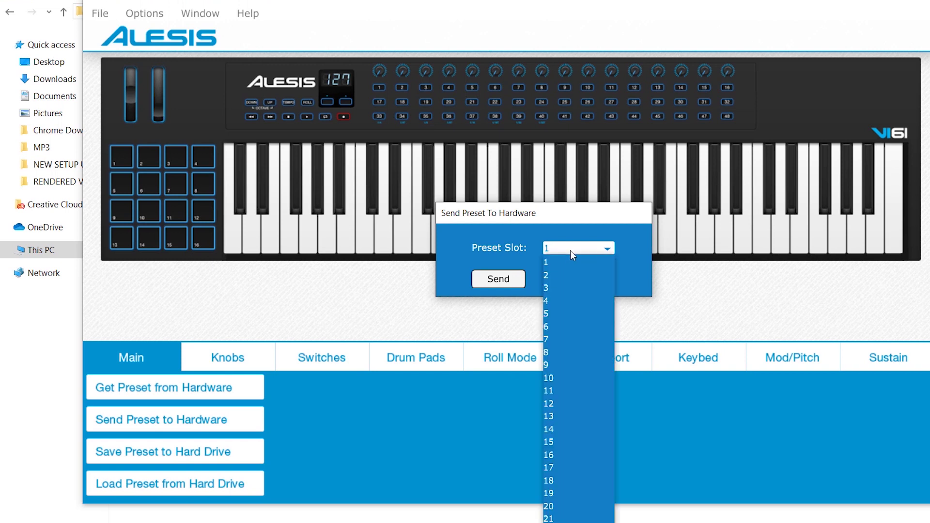
left_click(564, 269)
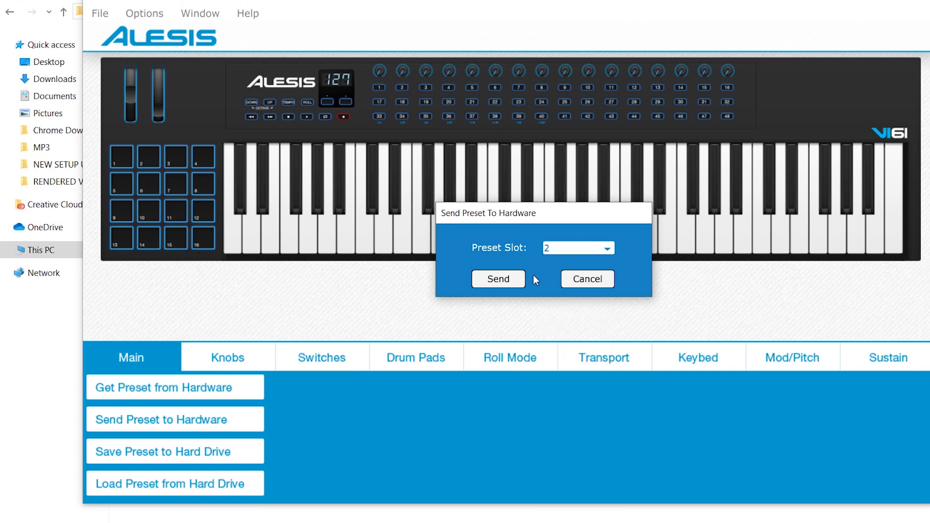
left_click(494, 281)
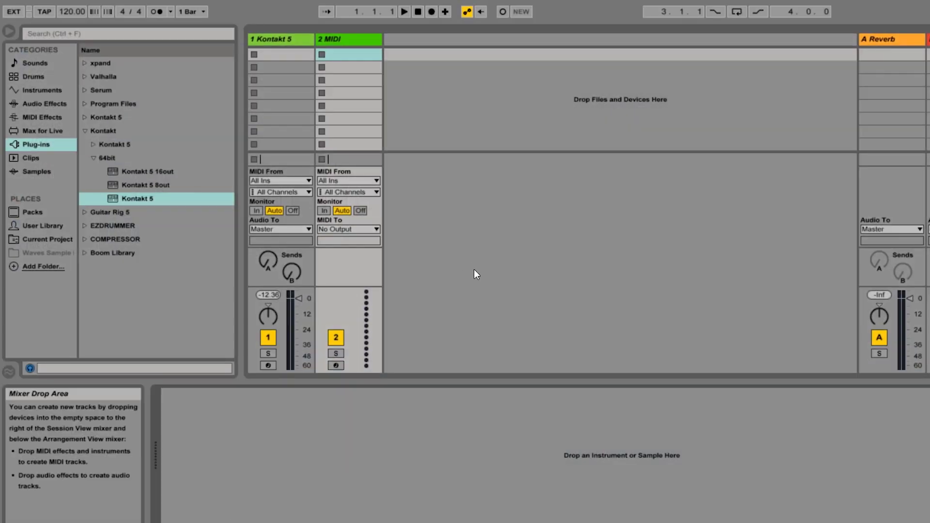
Step: Check track 1's MIDI From channel list, leaving it on All Channels
left_click(281, 192)
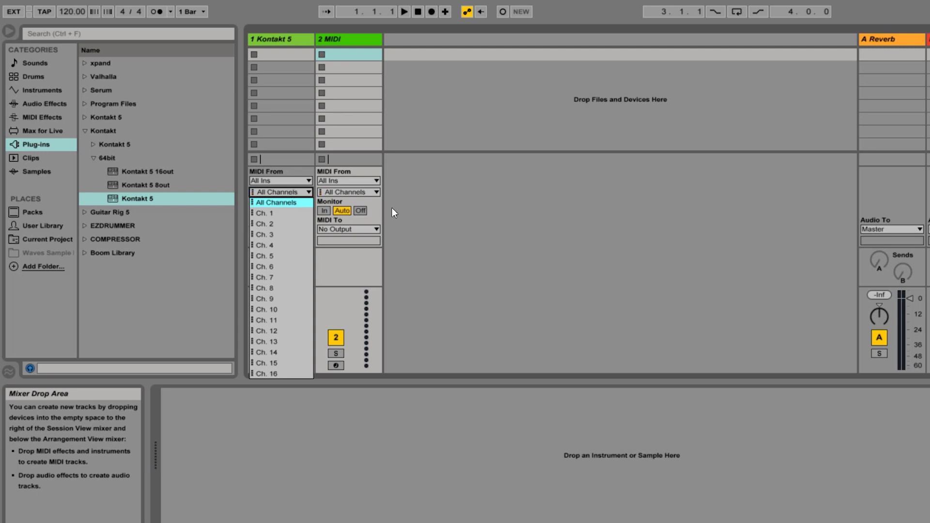
left_click(568, 226)
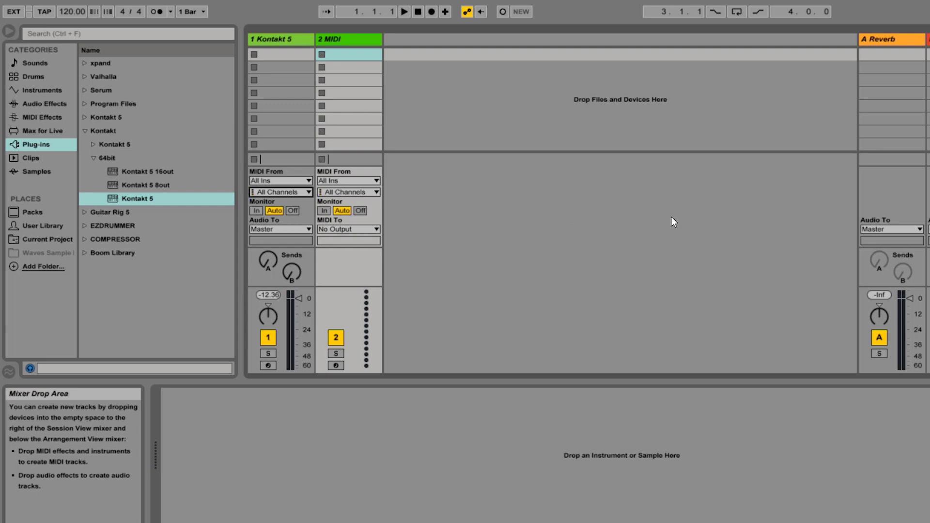
Step: Arm the Kontakt 5 track for recording
left_click(268, 366)
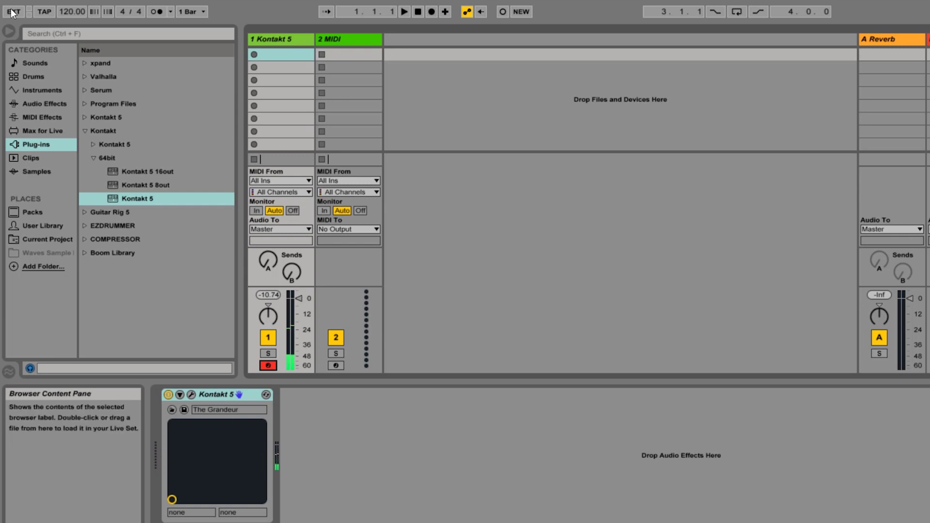
Step: Load an empty Drum Rack onto the second MIDI track, re-arm the Kontakt 5 track and turn on the metronome
left_click(28, 76)
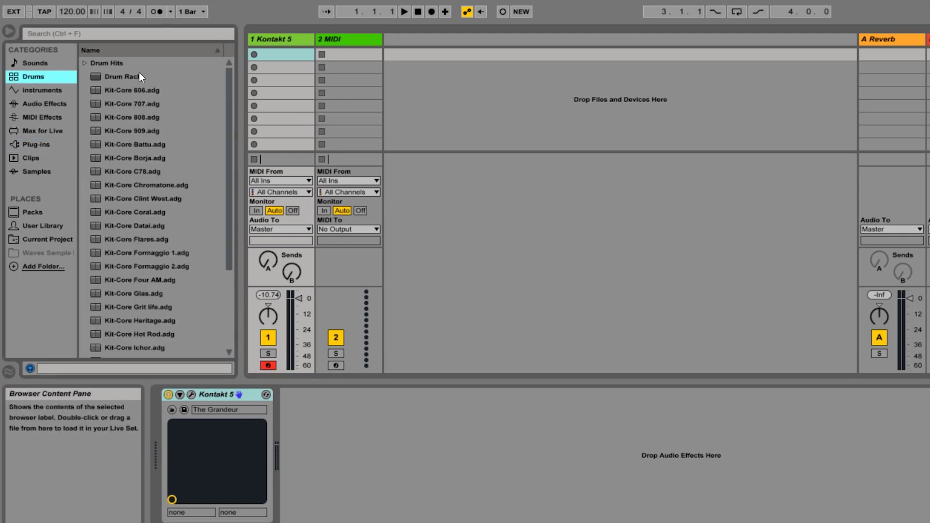
left_click(31, 89)
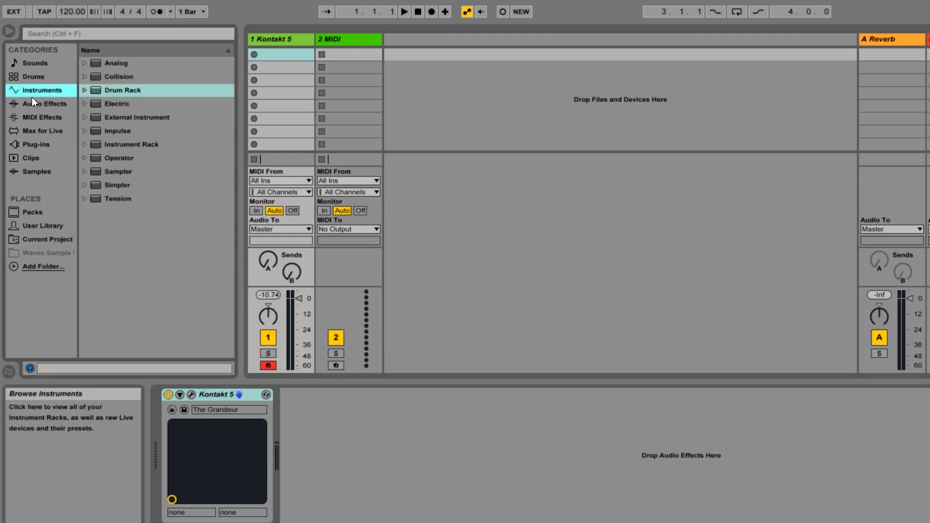
left_click_drag(103, 90, 342, 42)
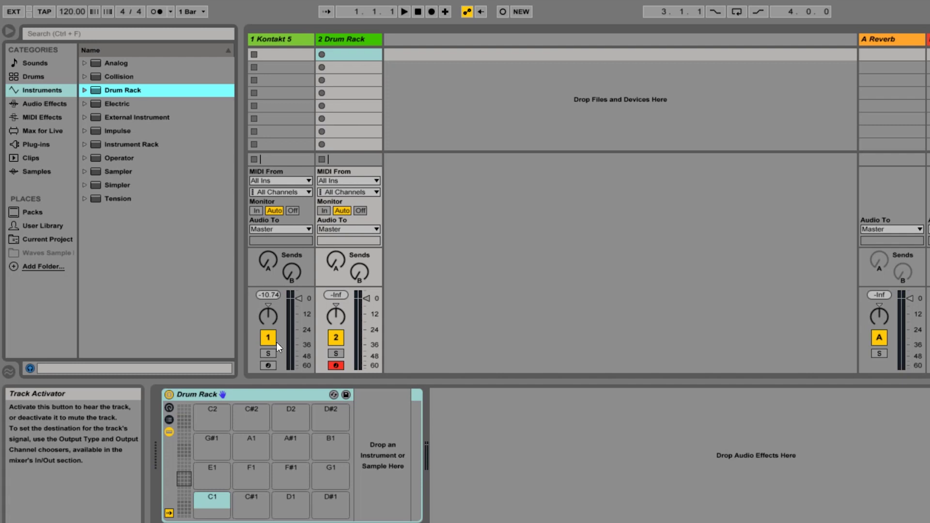
left_click(269, 364)
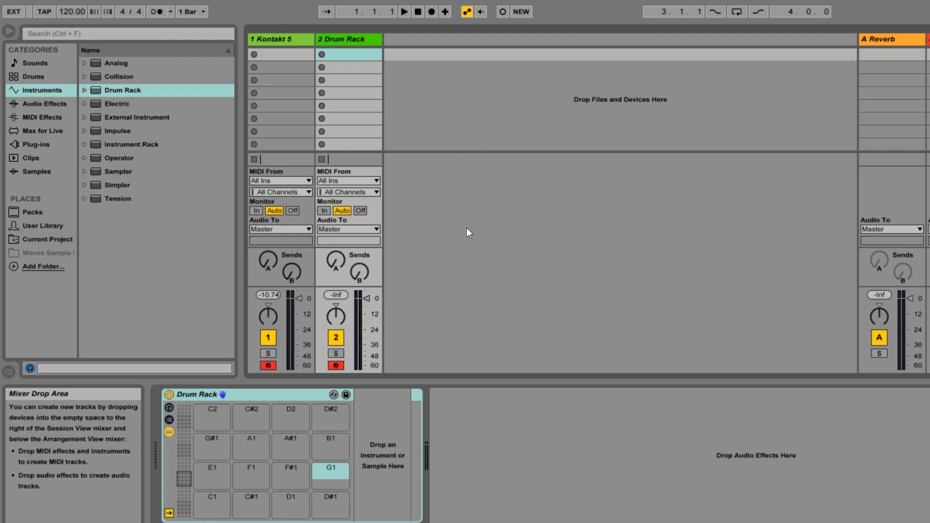
left_click(157, 11)
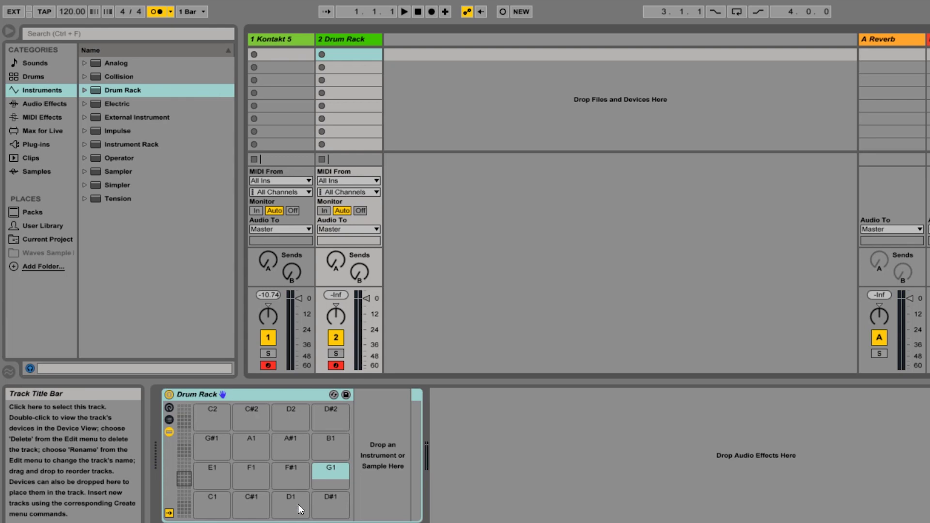
Step: Set the Drum Rack track's MIDI input channel to Ch. 2 and the Kontakt 5 track's to Ch. 1
left_click(343, 190)
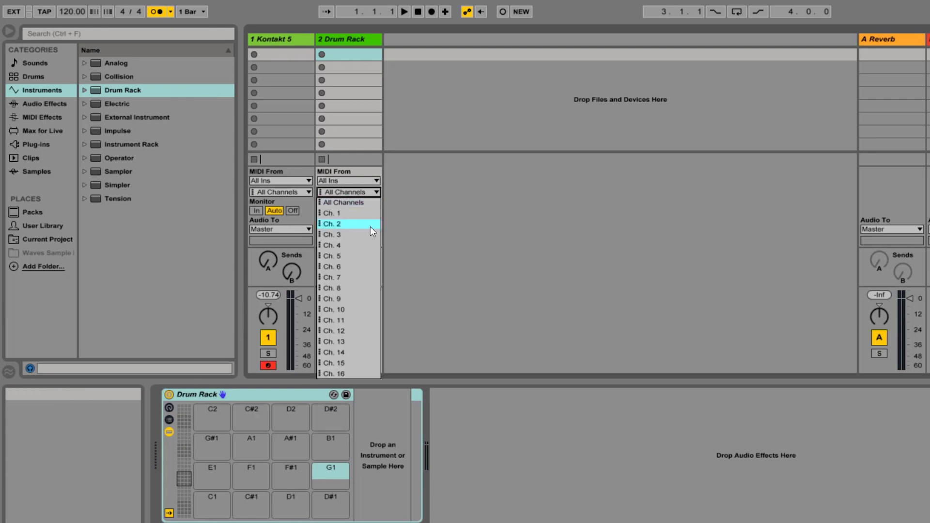
left_click(330, 225)
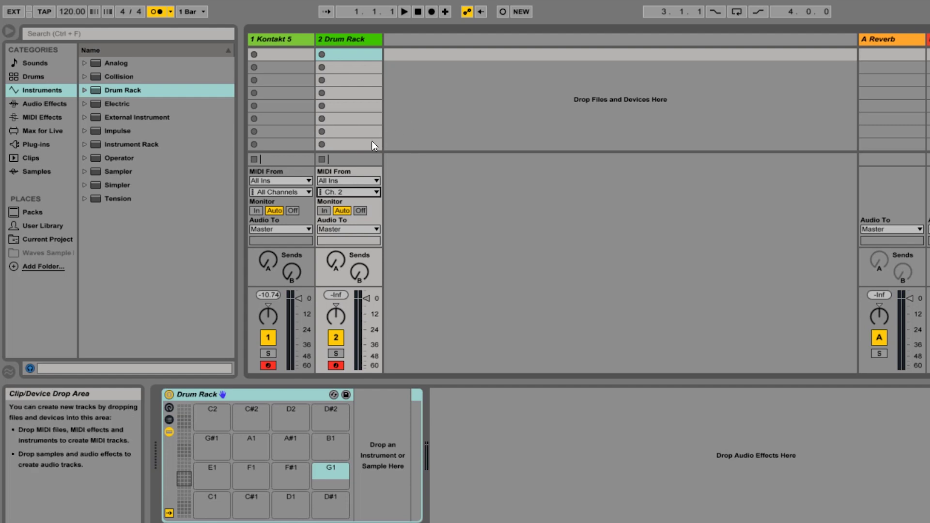
left_click(283, 192)
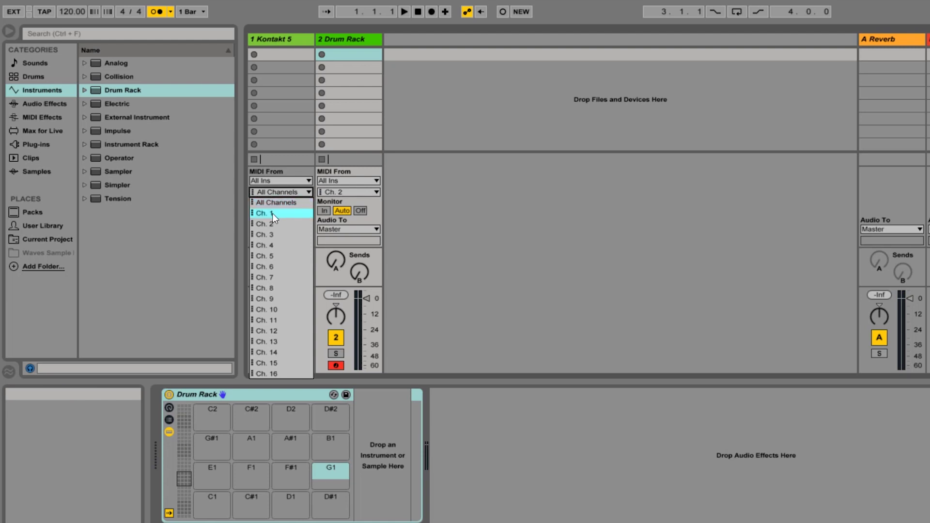
left_click(272, 213)
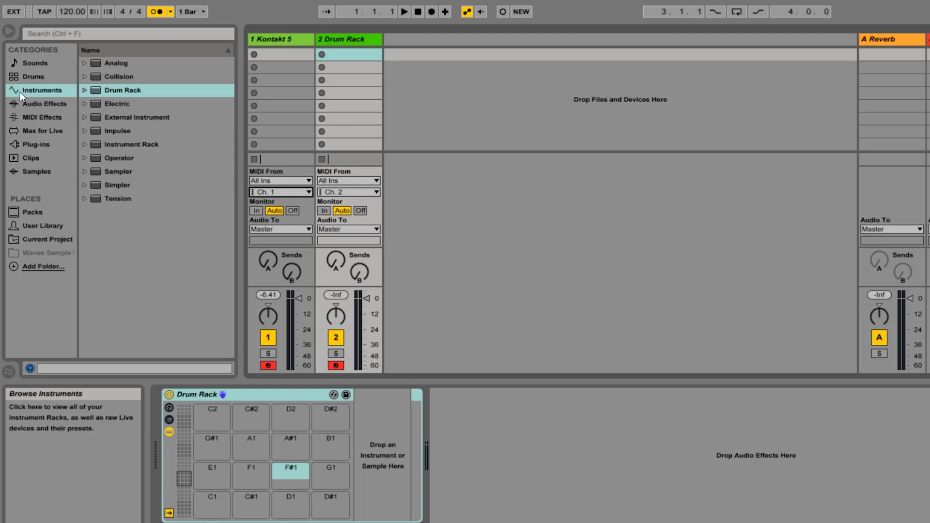
Step: Browse Drums > Drum Hits > Kick and preview the Kick 3k Deep sample
left_click(25, 77)
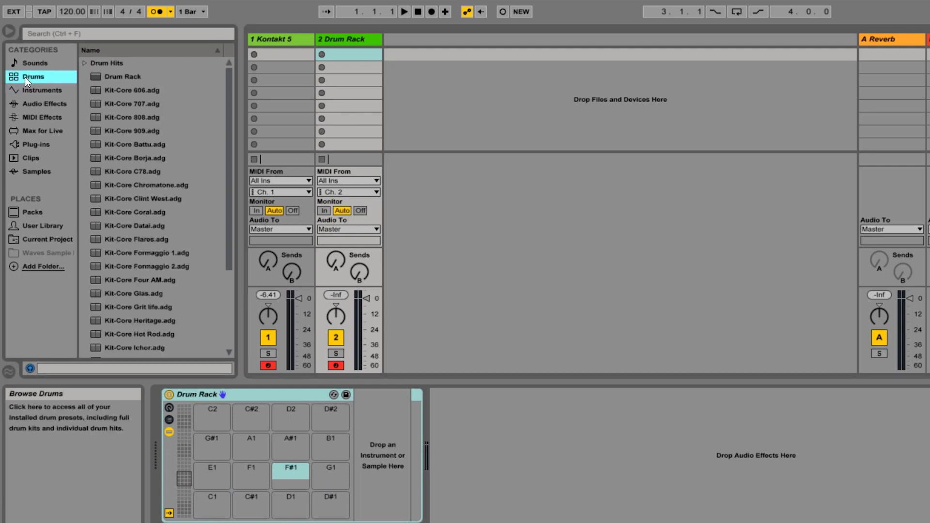
left_click(86, 63)
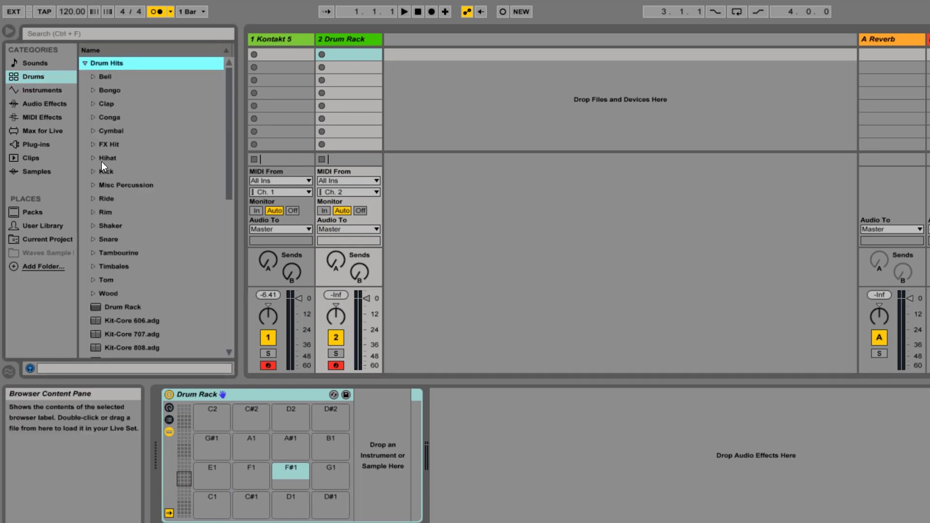
left_click(91, 172)
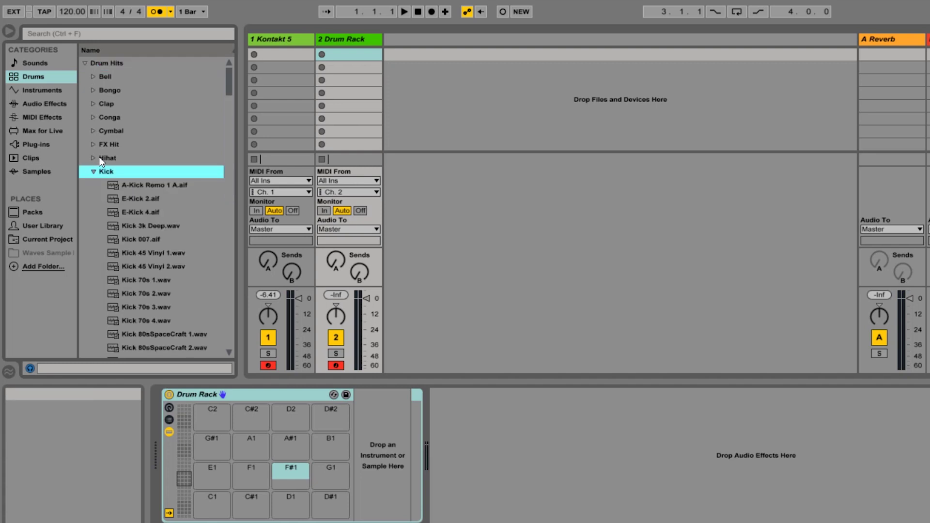
left_click(123, 228)
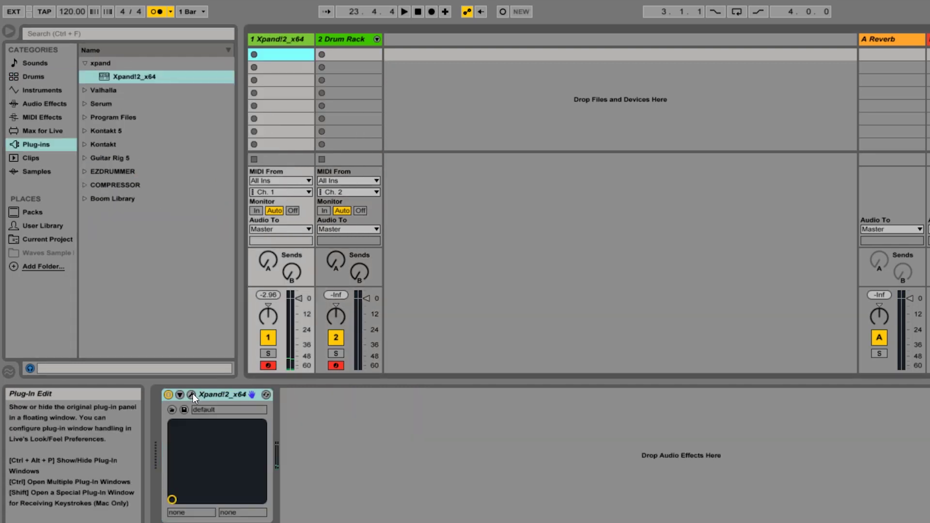
Step: Step Xpand!2's Part A presets through Basic Reso Bass+ and Chainsaw+ to Clickey Analog+, then close it
left_click(192, 395)
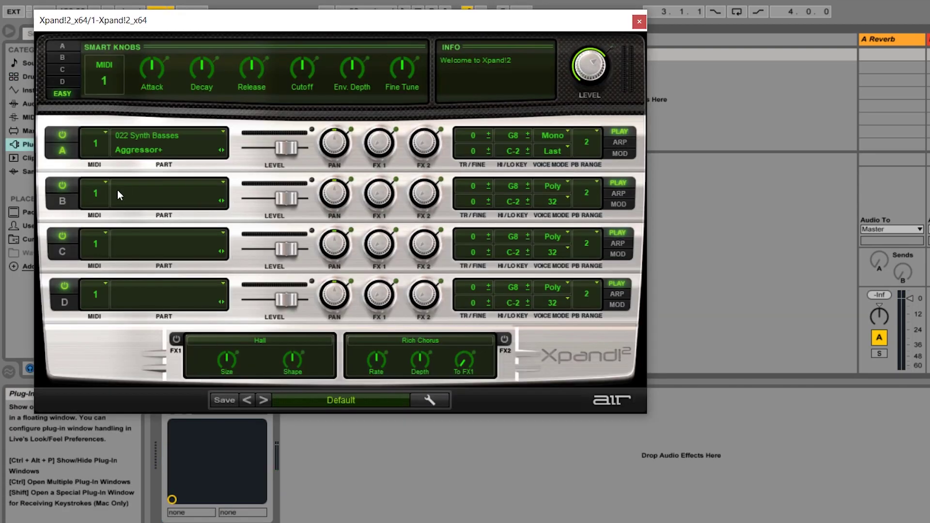
left_click(223, 151)
left_click(223, 150)
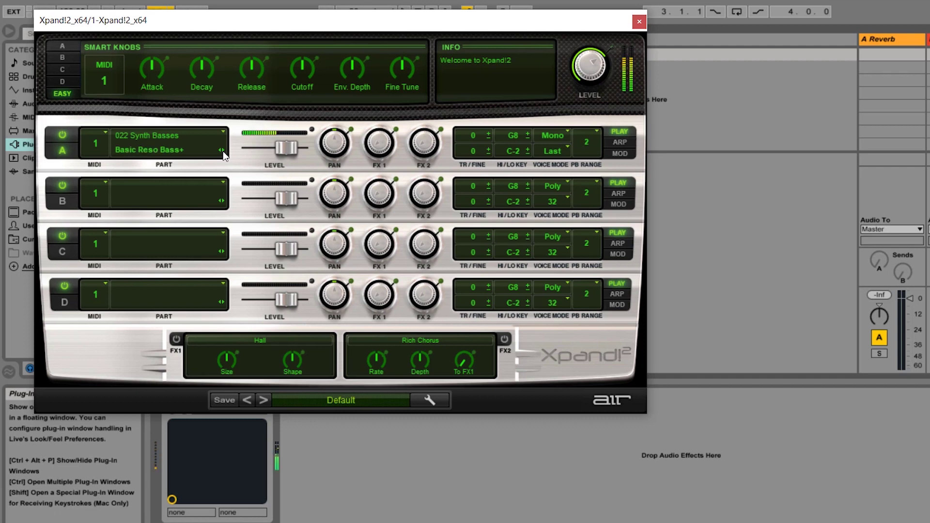
left_click(223, 150)
left_click(223, 151)
left_click(223, 151)
left_click(223, 151)
left_click(223, 152)
left_click(639, 21)
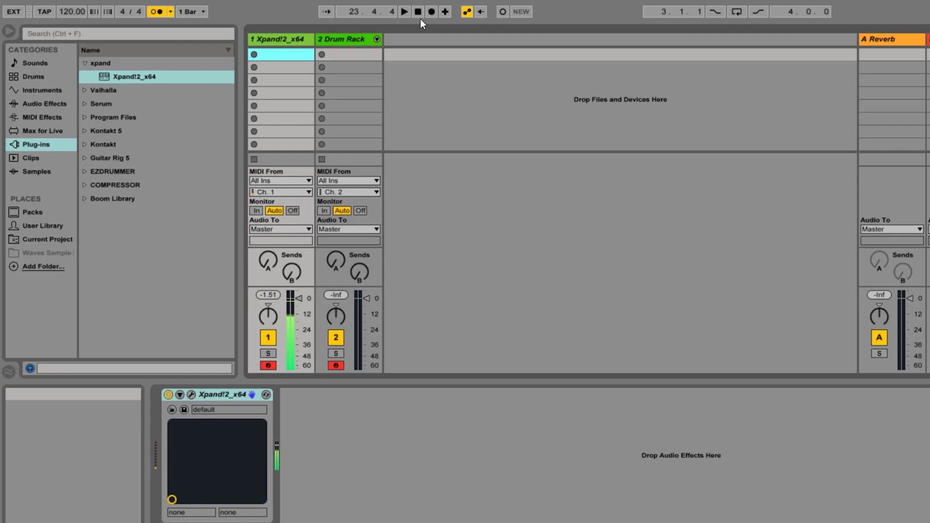
Step: Record and overdub kick, clap and hi-hat clips with Shift+F9, then add Xpand!2 on a new track
key("shift+F9")
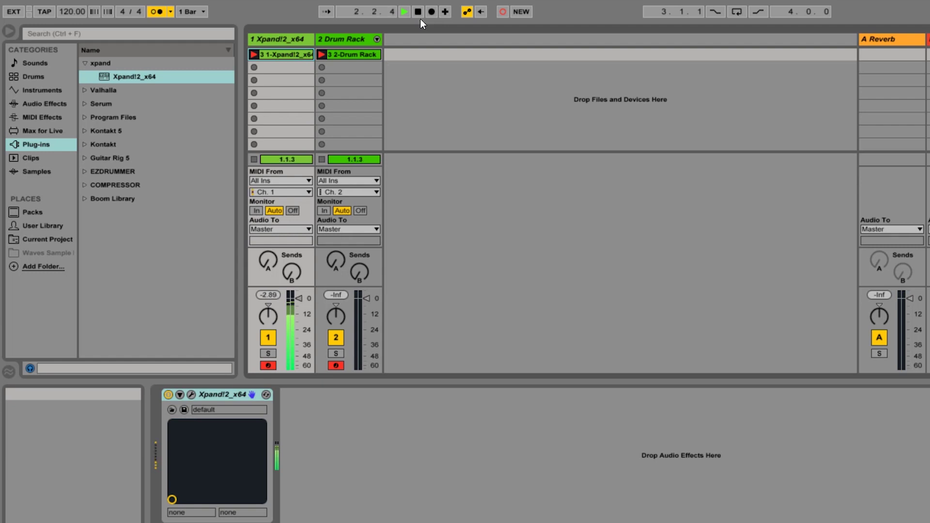
key("shift+F9")
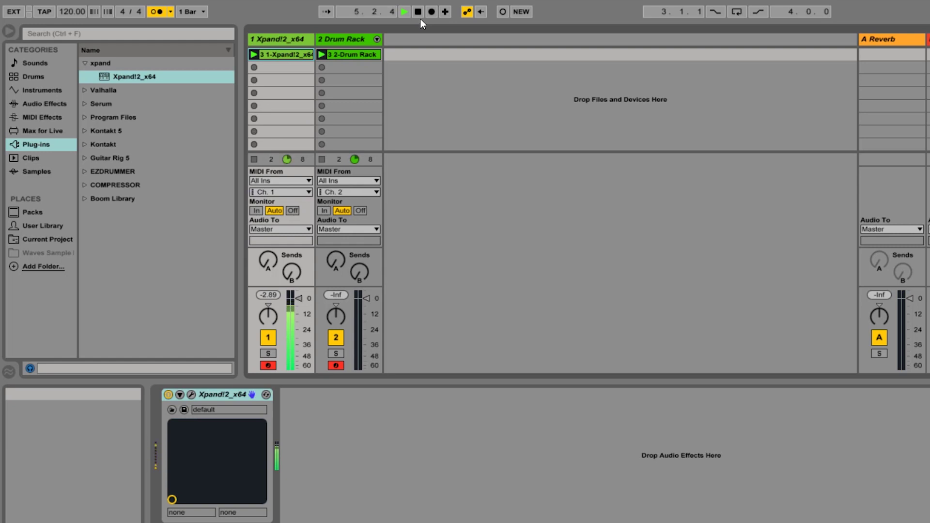
key("shift+F9")
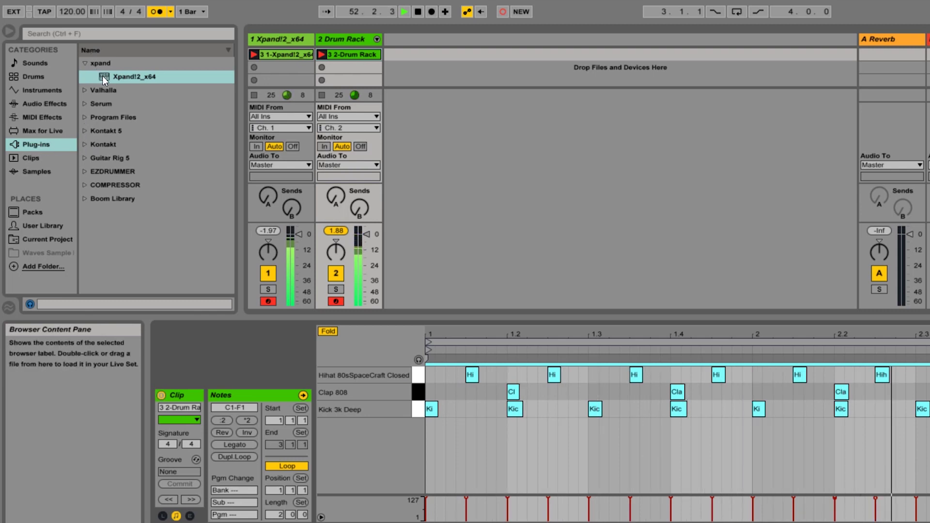
left_click_drag(103, 76, 409, 128)
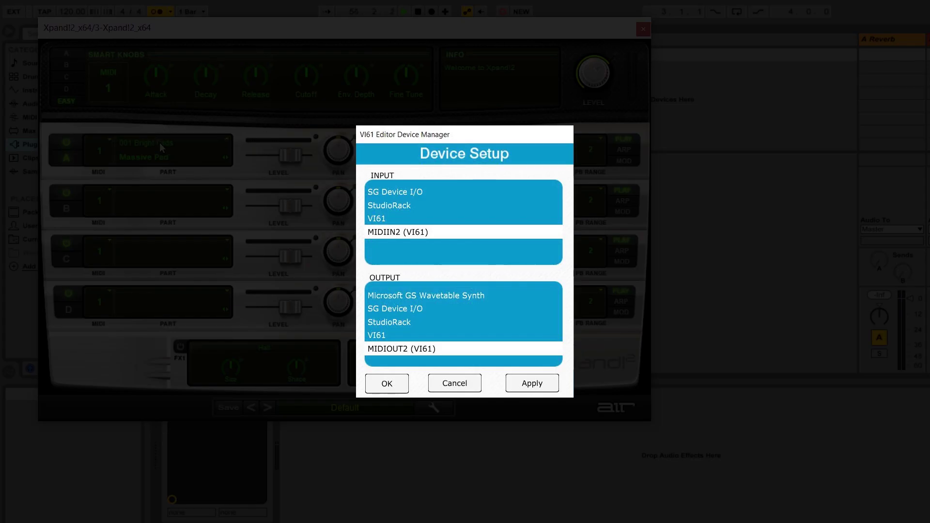
Step: Browse Part A presets, close Xpand!2, confirm the VI61 device ports and save with Ctrl+S
left_click(159, 142)
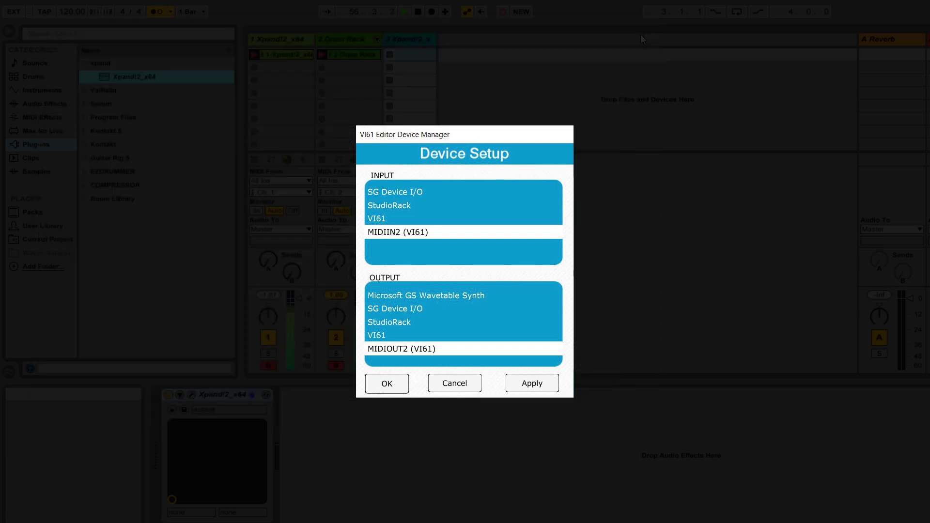
left_click(643, 29)
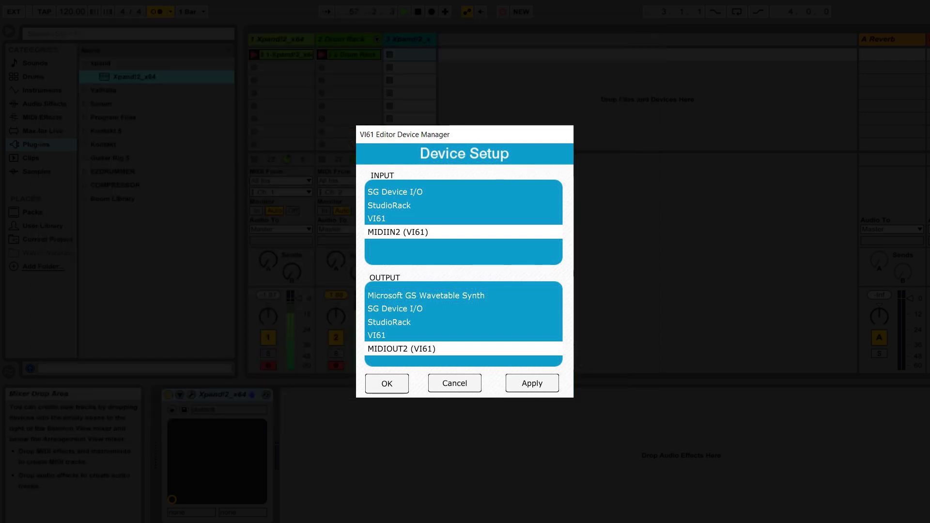
key("Return")
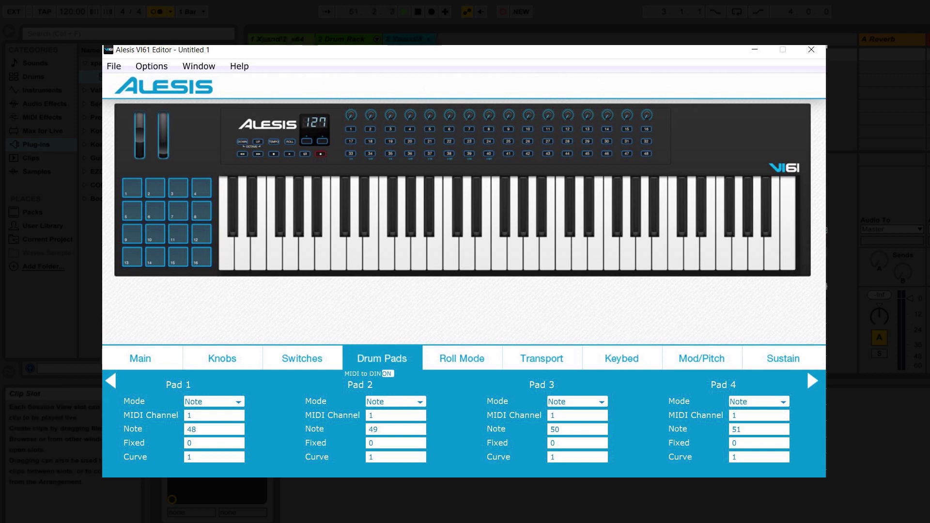
key("ctrl+s")
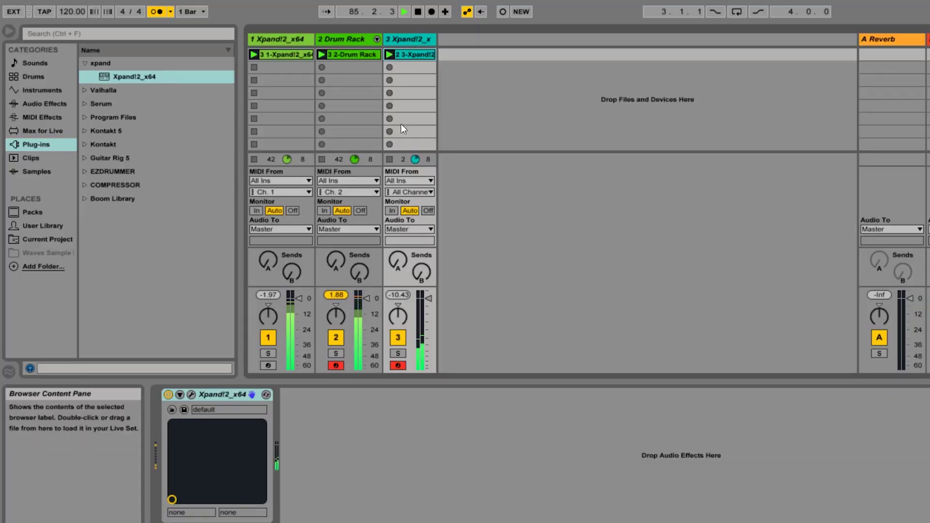
Step: Duplicate the Drum Rack track, then preview A-Shaker 1.aif and Cabasa 60s Vinyl.wav in Drum Hits > Shaker
right_click(330, 39)
left_click(385, 67)
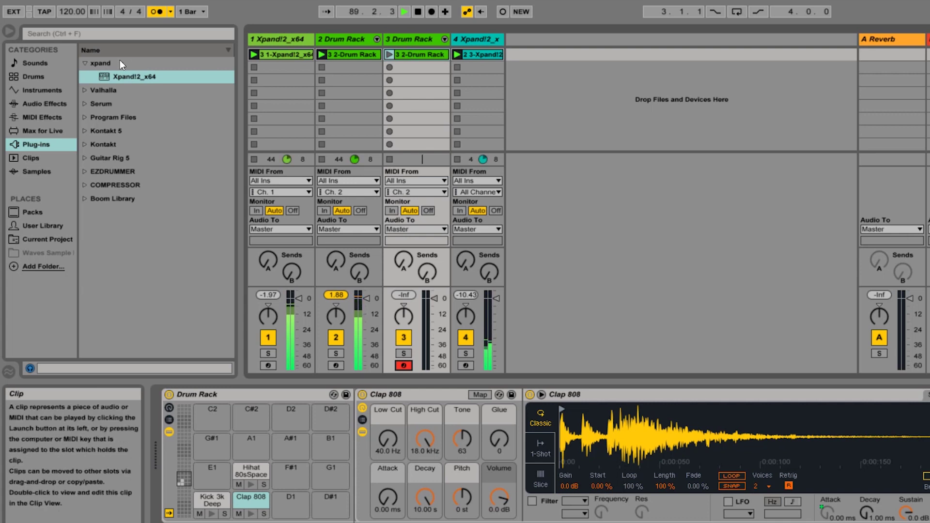
left_click(35, 88)
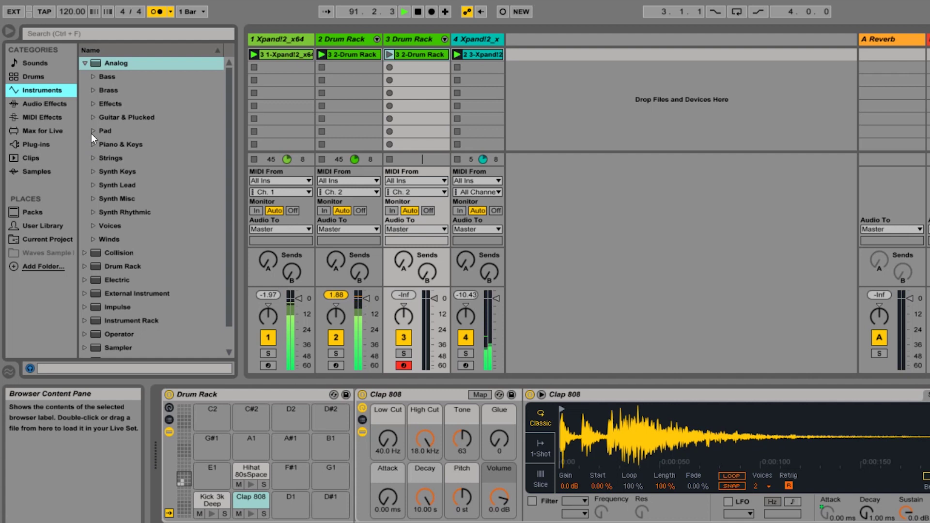
left_click(35, 104)
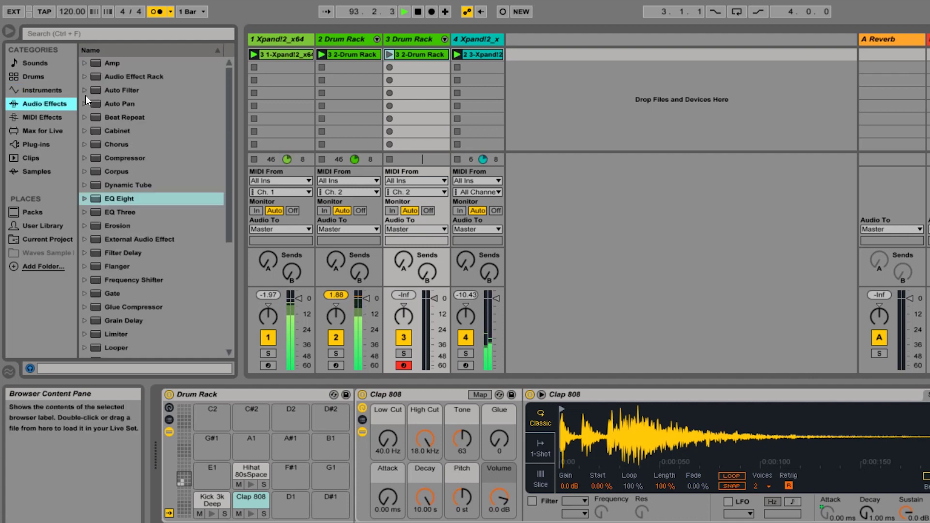
left_click(34, 77)
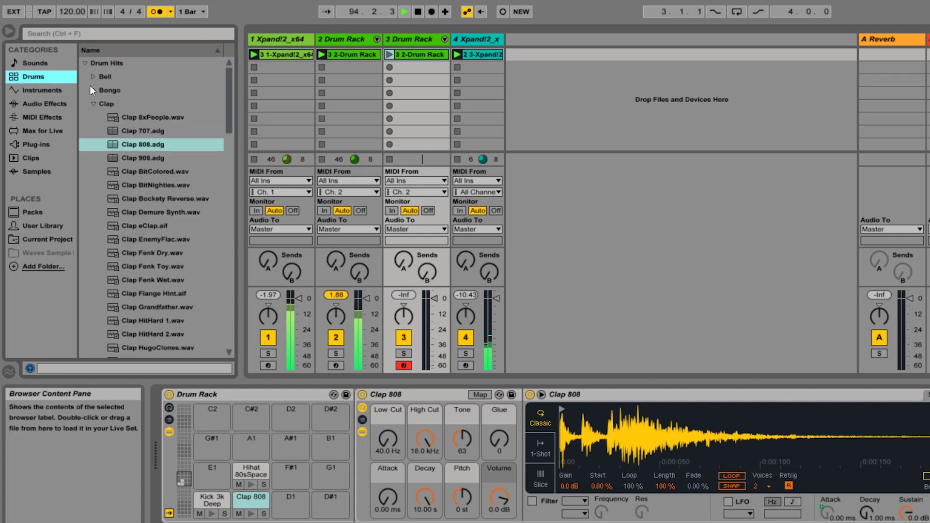
left_click(92, 103)
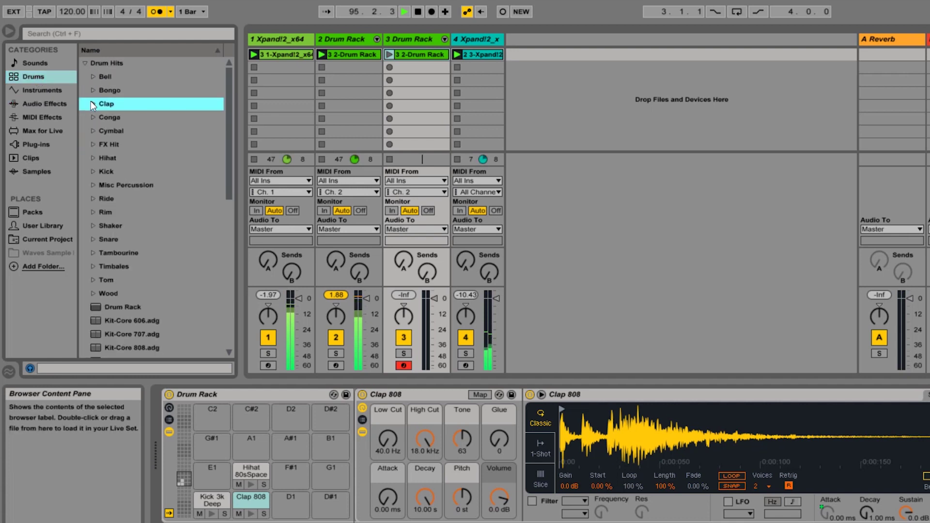
left_click(94, 225)
left_click(125, 237)
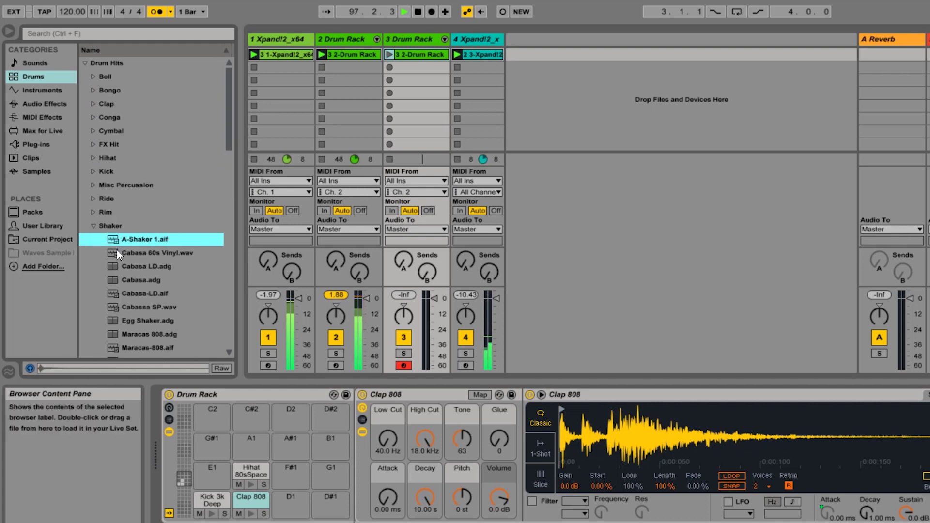
left_click(116, 251)
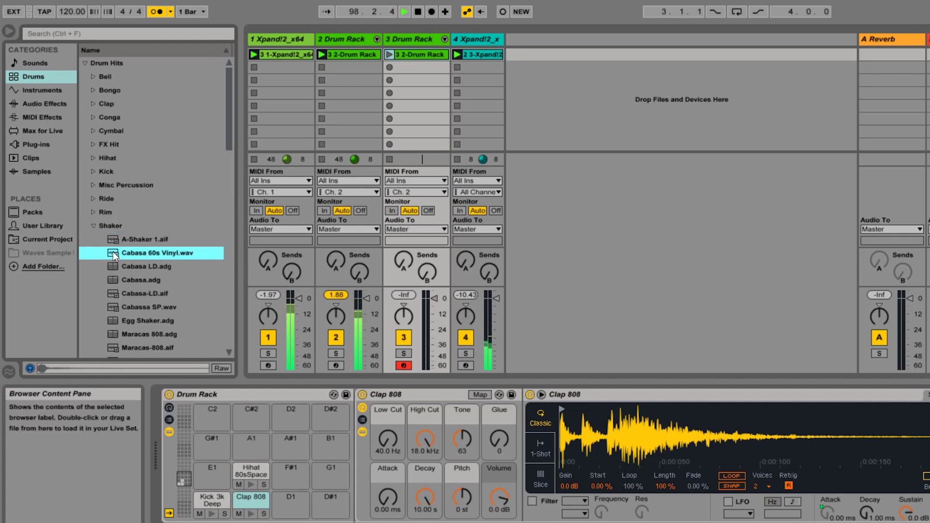